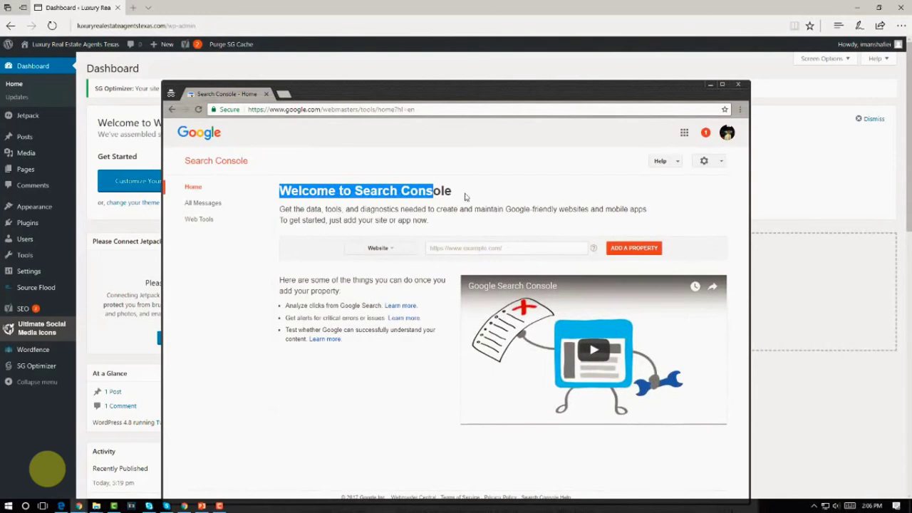
{"action": "left_click", "coordinate": [319, 206]}
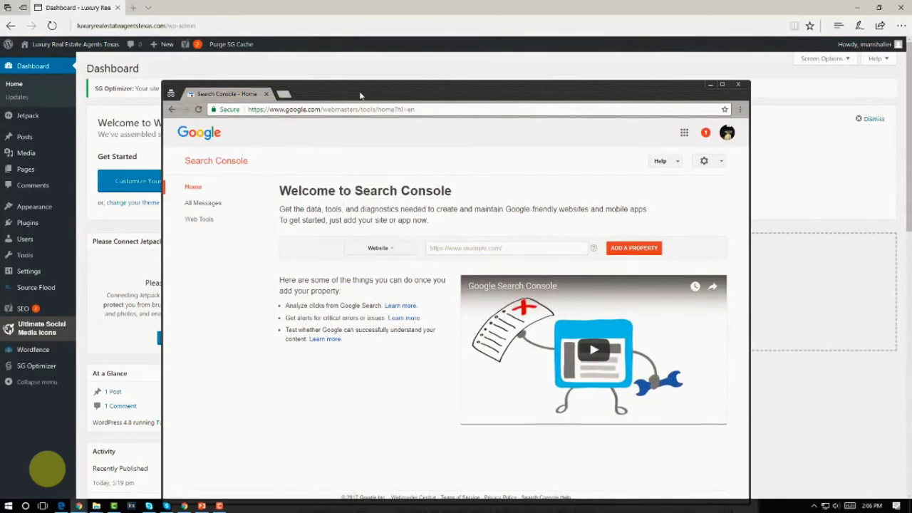
{"action": "left_click_drag", "start_coordinate": [359, 96], "coordinate": [386, 99]}
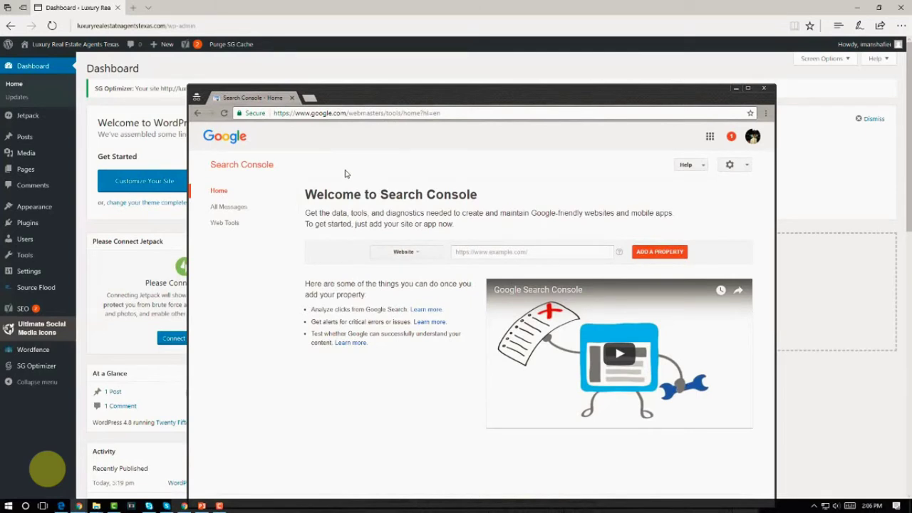
Search Google for "google webmaster tools" in a new tab, and close that tab after viewing the results.
{"action": "key", "text": "ctrl+t"}
{"action": "type", "text": "goggle"}
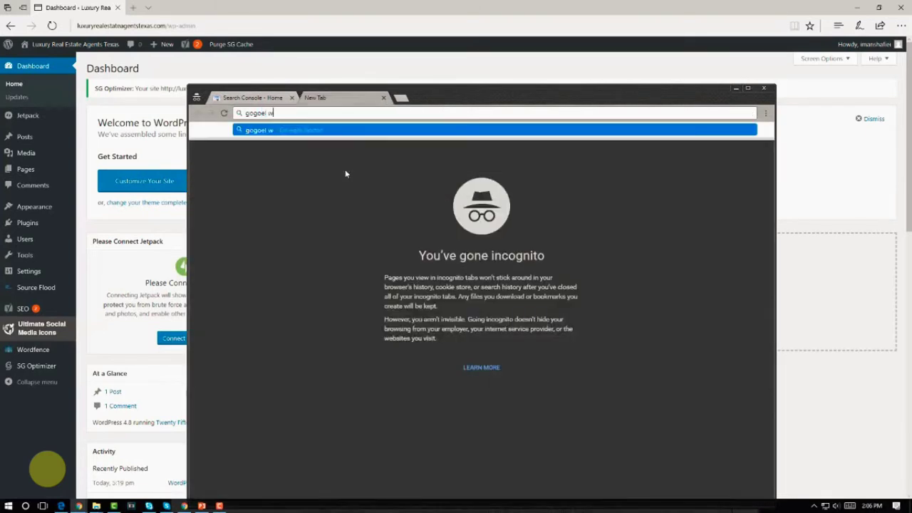
{"action": "key", "text": "BackSpace"}
{"action": "key", "text": "BackSpace"}
{"action": "key", "text": "BackSpace"}
{"action": "key", "text": "BackSpace"}
{"action": "type", "text": "ogle "}
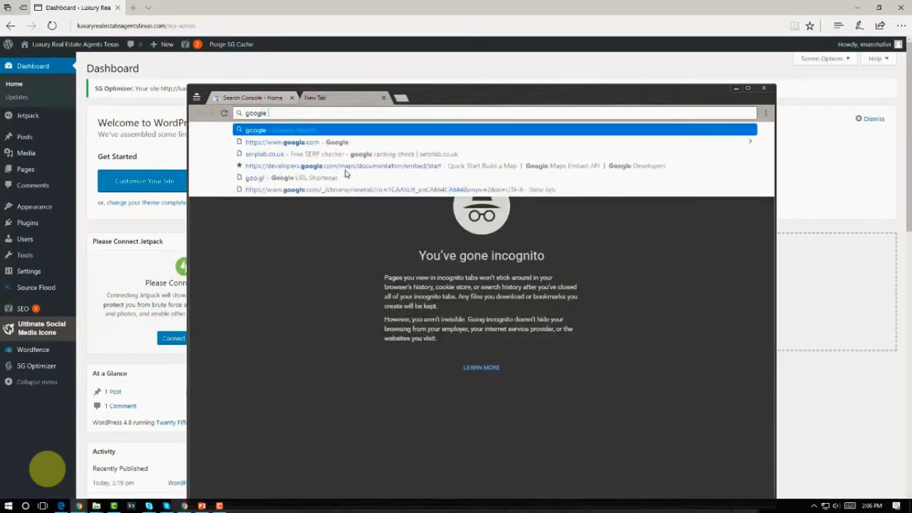
{"action": "type", "text": "webmaster tools"}
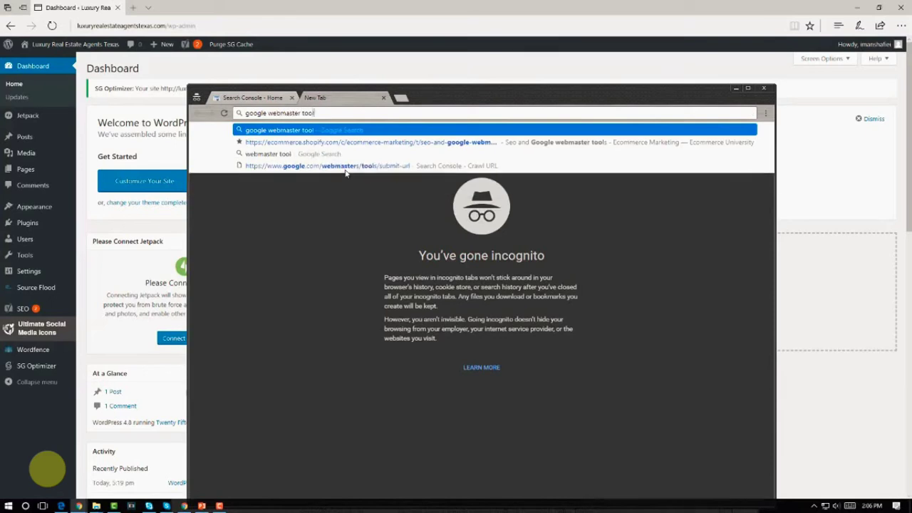
{"action": "key", "text": "Return"}
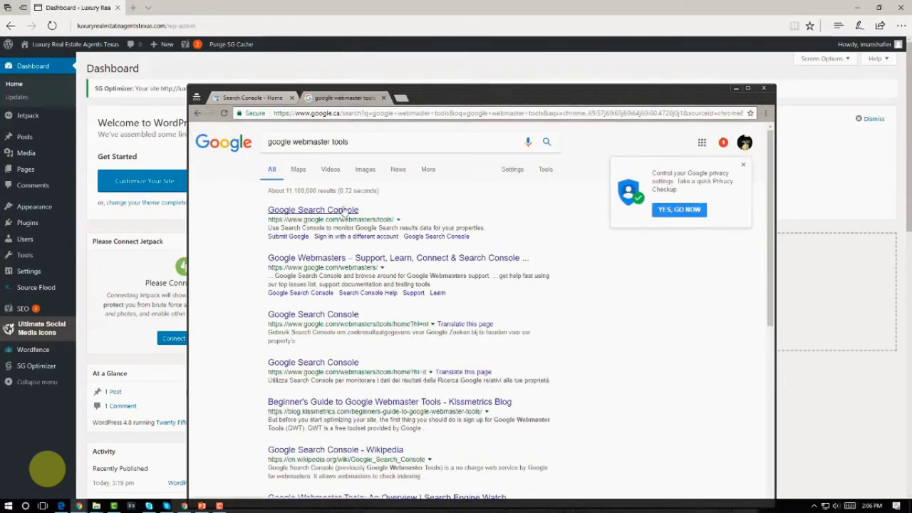
{"action": "key", "text": "ctrl+w"}
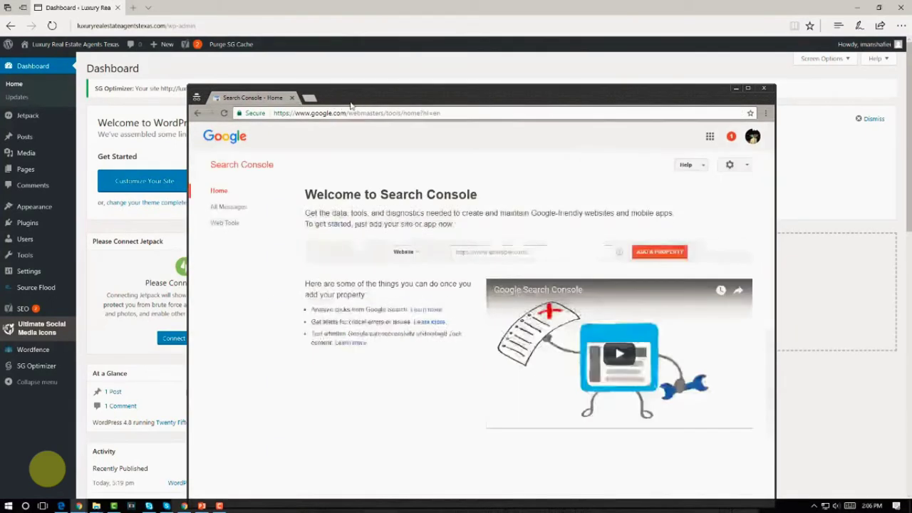
Go to the WordPress dashboard and search the plugin directory for "Google Xml".
{"action": "left_click_drag", "start_coordinate": [350, 106], "coordinate": [396, 108]}
{"action": "left_click", "coordinate": [222, 244]}
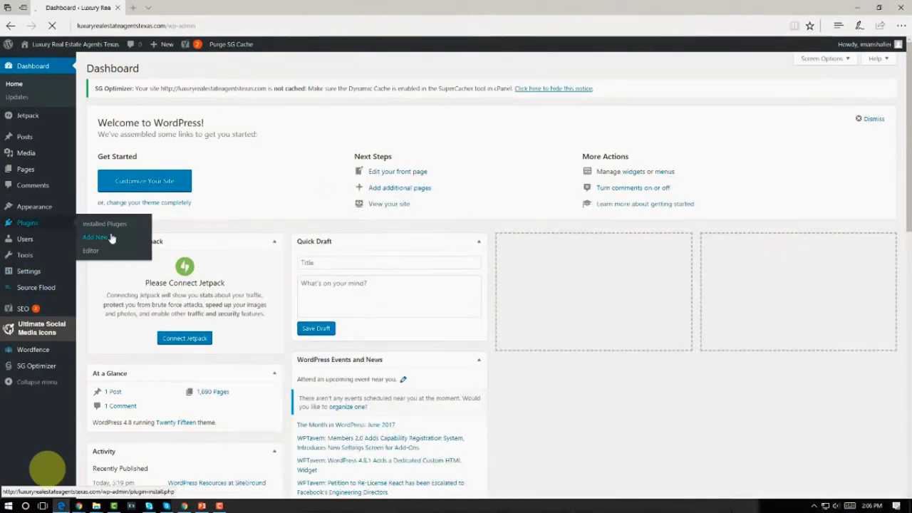
{"action": "left_click", "coordinate": [107, 237]}
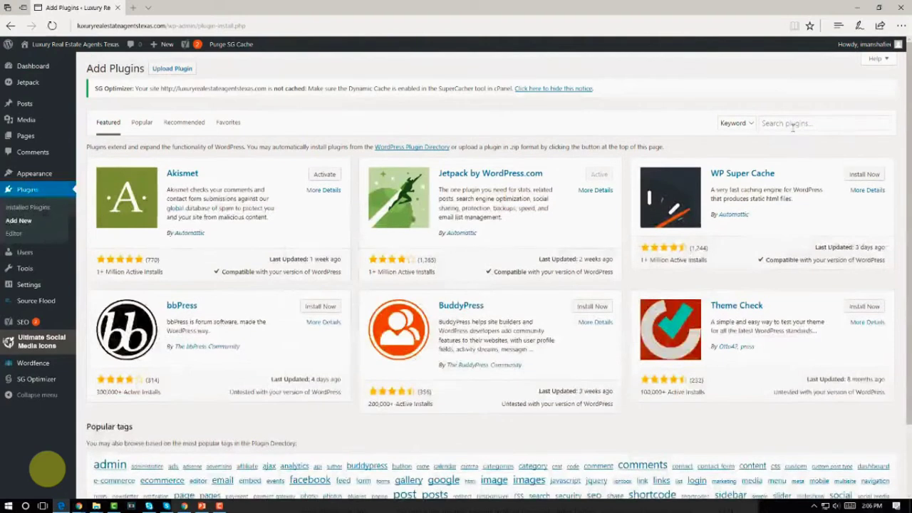
{"action": "left_click", "coordinate": [791, 127]}
{"action": "type", "text": "Google"}
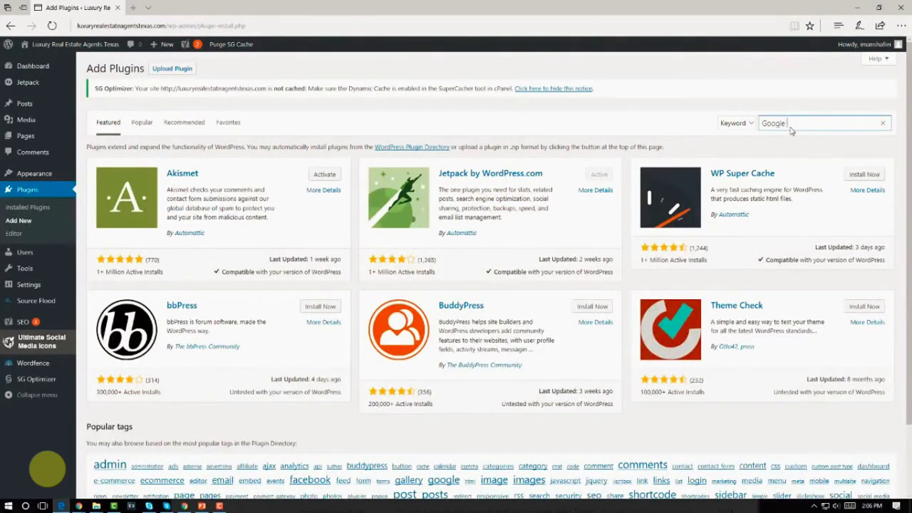
{"action": "type", "text": " Xml"}
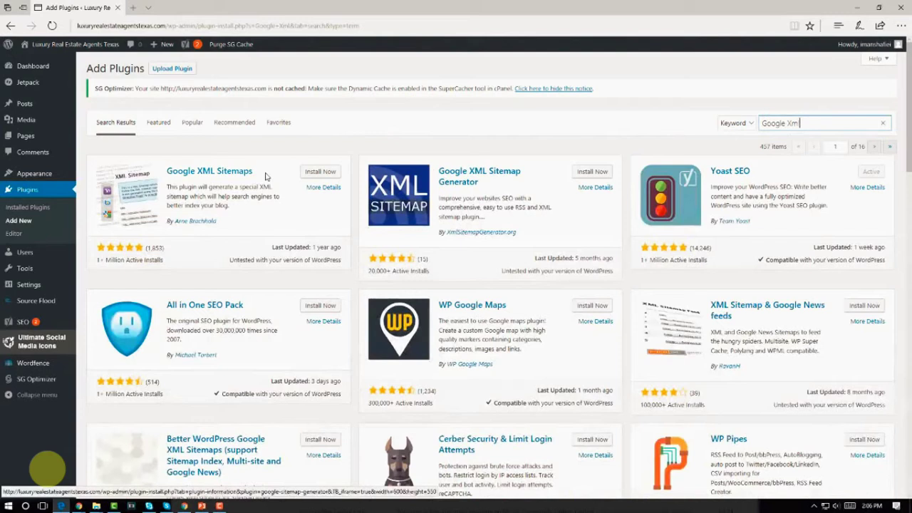
Install and activate the Google XML Sitemaps plugin.
{"action": "left_click_drag", "start_coordinate": [258, 174], "coordinate": [166, 175]}
{"action": "left_click", "coordinate": [322, 172]}
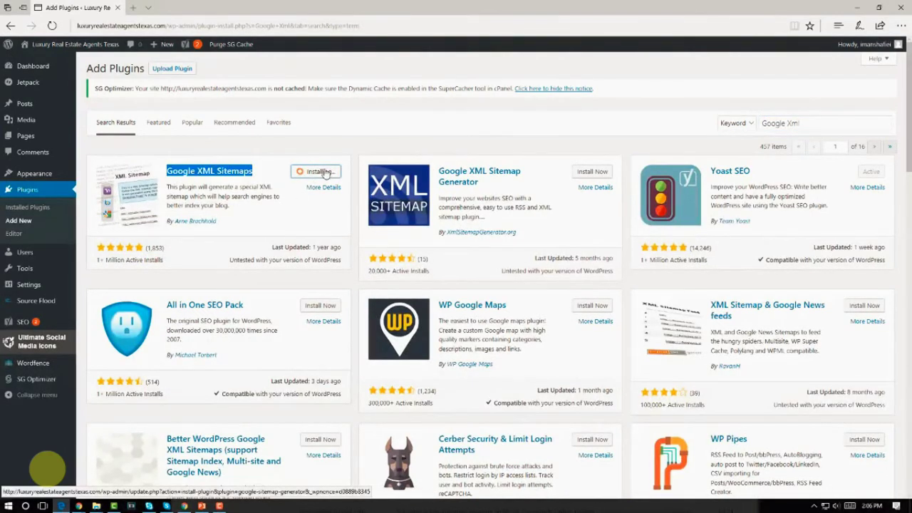
{"action": "left_click", "coordinate": [318, 175]}
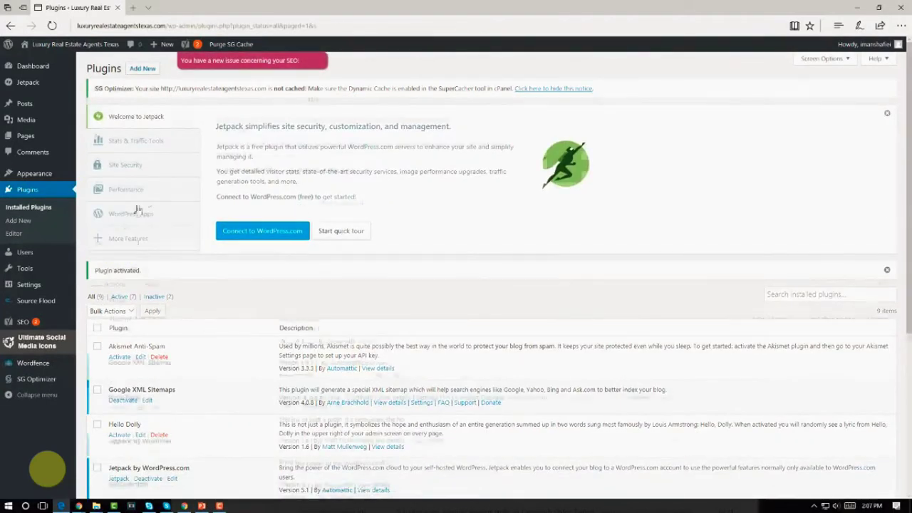
Disable the XML sitemap functionality of Yoast SEO and save the changes.
{"action": "scroll", "coordinate": [136, 207], "scroll_direction": "down", "scroll_amount": 2}
{"action": "mouse_move", "coordinate": [50, 327]}
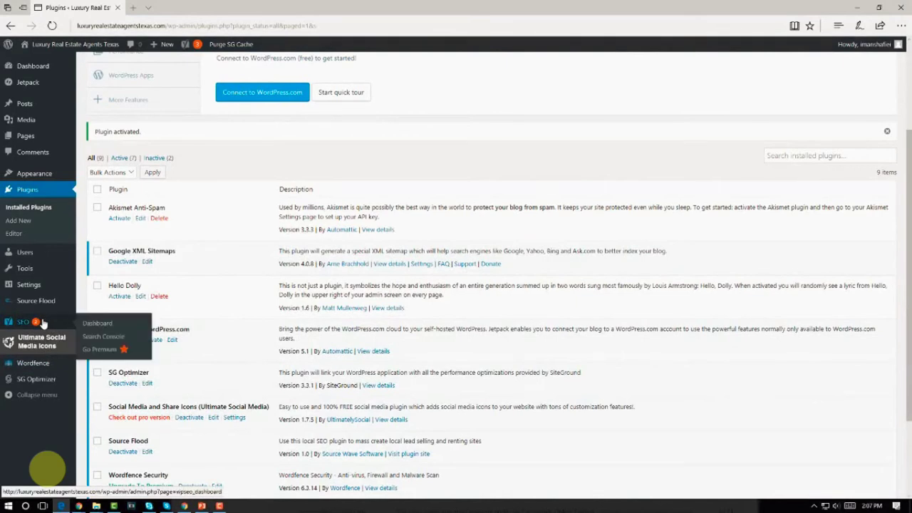
{"action": "left_click", "coordinate": [71, 325]}
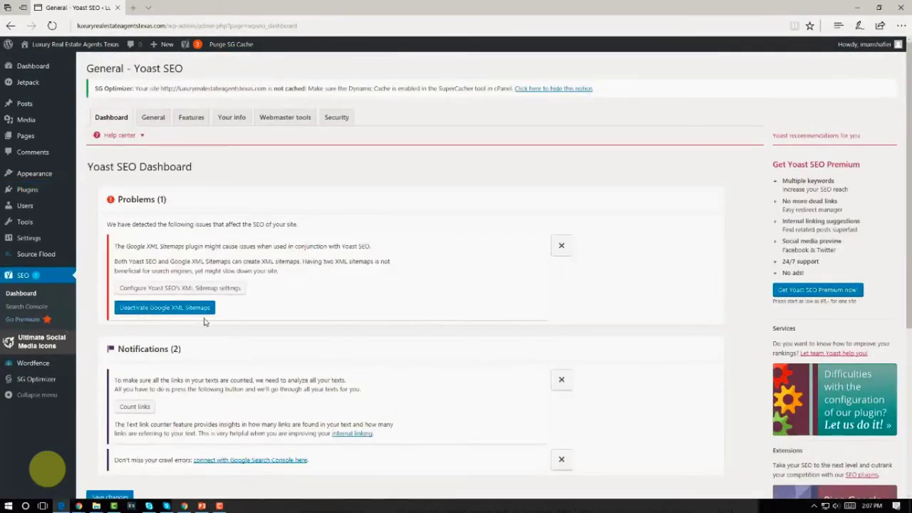
{"action": "left_click", "coordinate": [211, 291]}
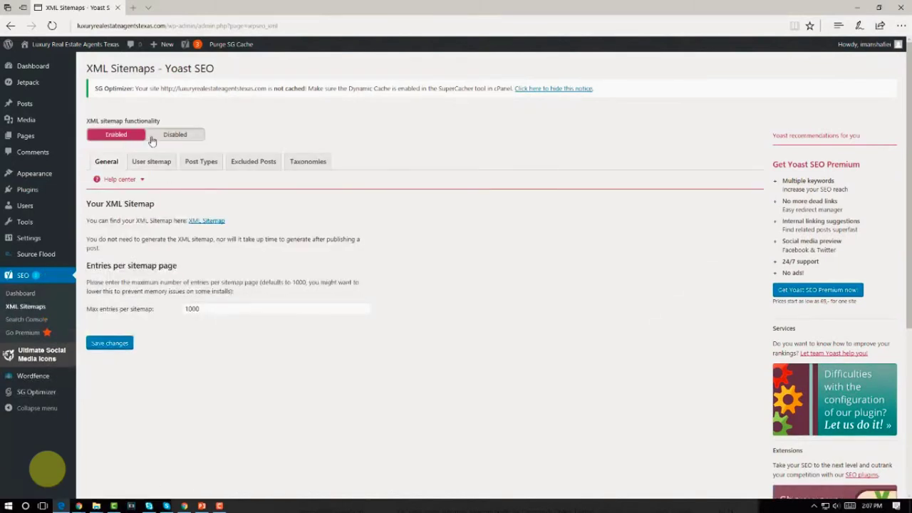
{"action": "left_click", "coordinate": [180, 133]}
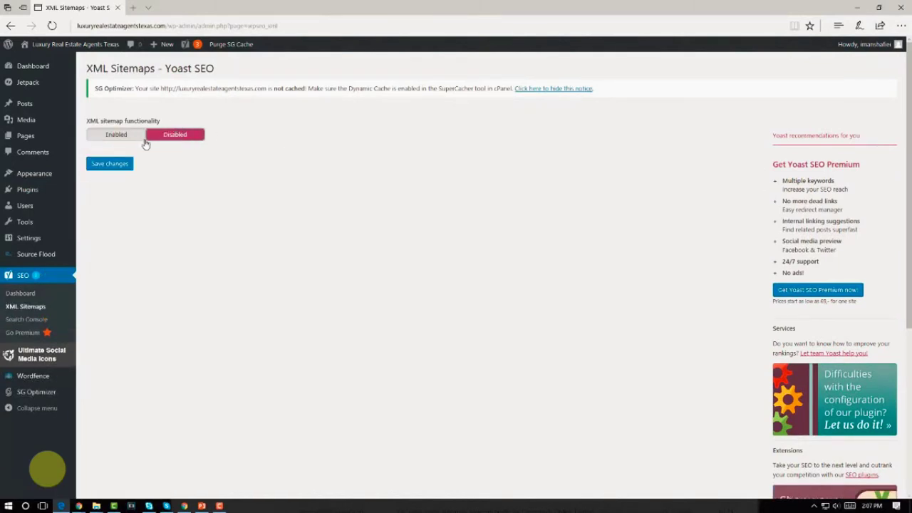
{"action": "left_click", "coordinate": [129, 163]}
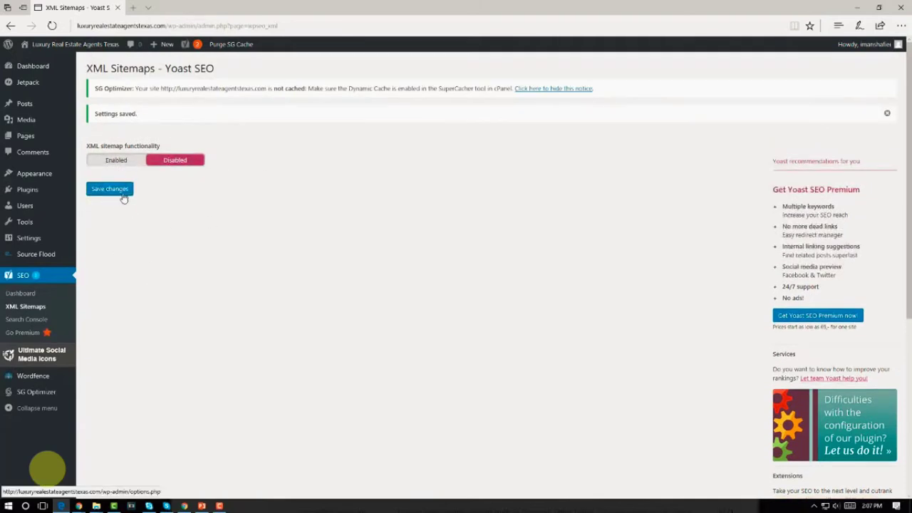
{"action": "left_click", "coordinate": [123, 193]}
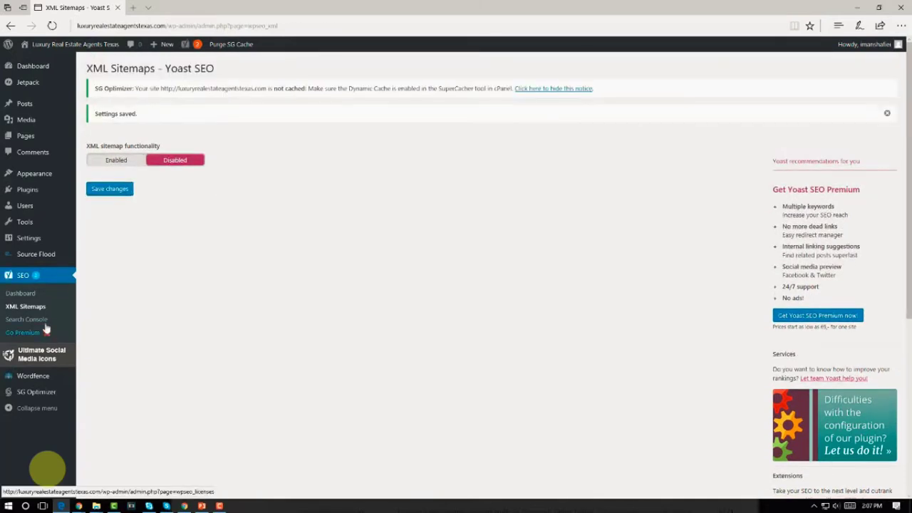
Open the settings page of the Google XML Sitemaps plugin.
{"action": "mouse_move", "coordinate": [30, 247]}
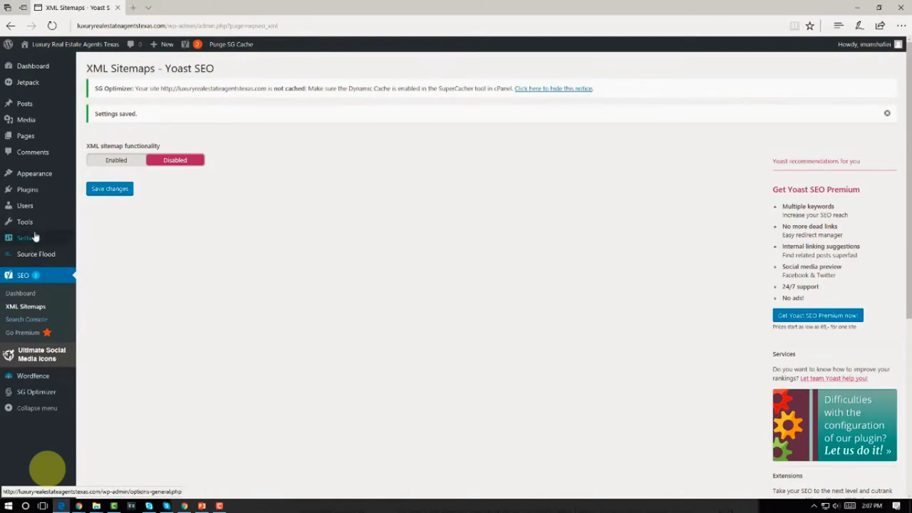
{"action": "left_click", "coordinate": [97, 318]}
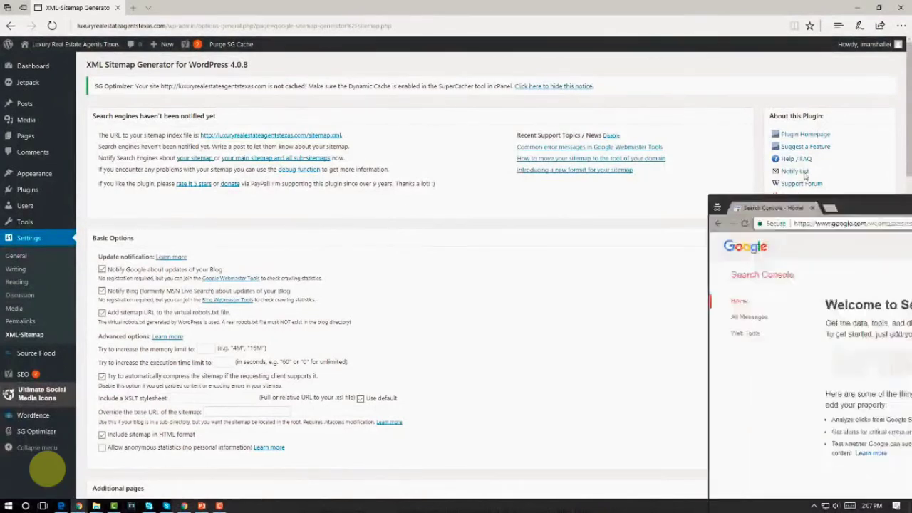
{"action": "left_click_drag", "start_coordinate": [911, 194], "coordinate": [470, 96]}
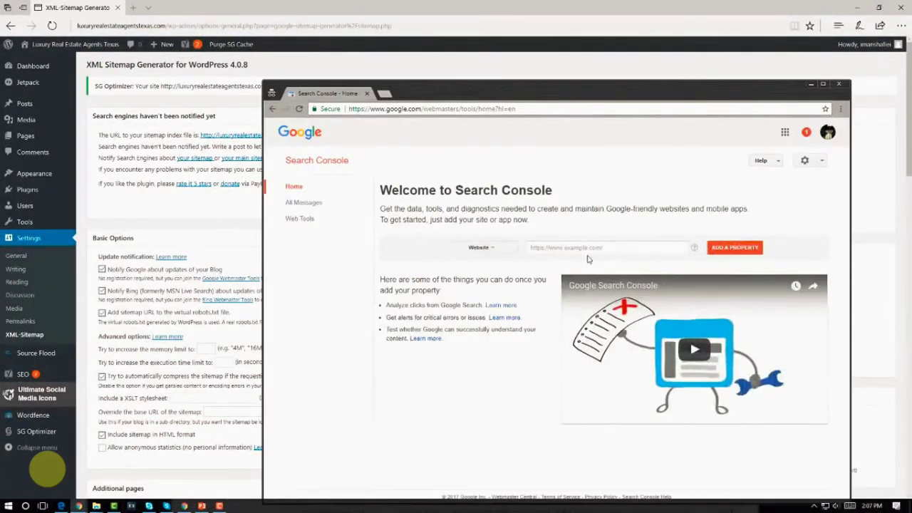
{"action": "left_click", "coordinate": [609, 249]}
{"action": "left_click_drag", "start_coordinate": [537, 86], "coordinate": [911, 171]}
{"action": "left_click_drag", "start_coordinate": [171, 26], "coordinate": [110, 24]}
{"action": "left_click", "coordinate": [195, 25]}
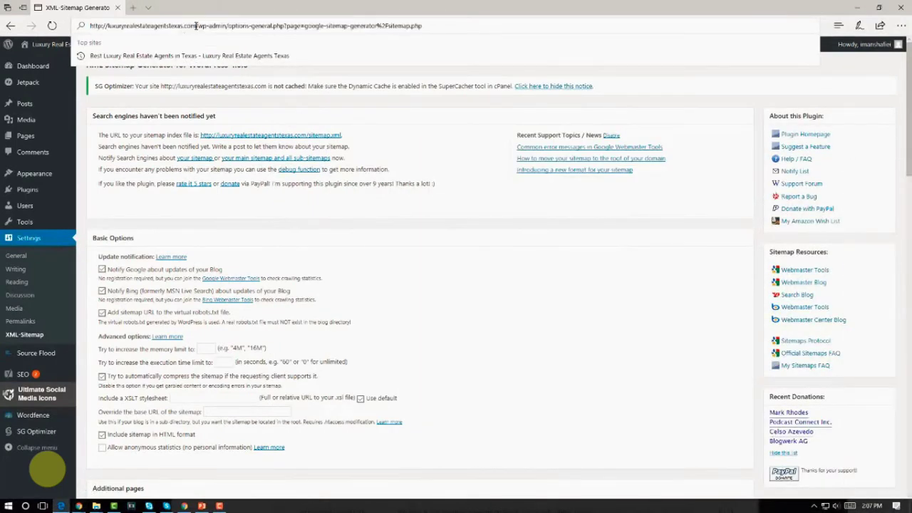
{"action": "left_click_drag", "start_coordinate": [196, 25], "coordinate": [85, 25]}
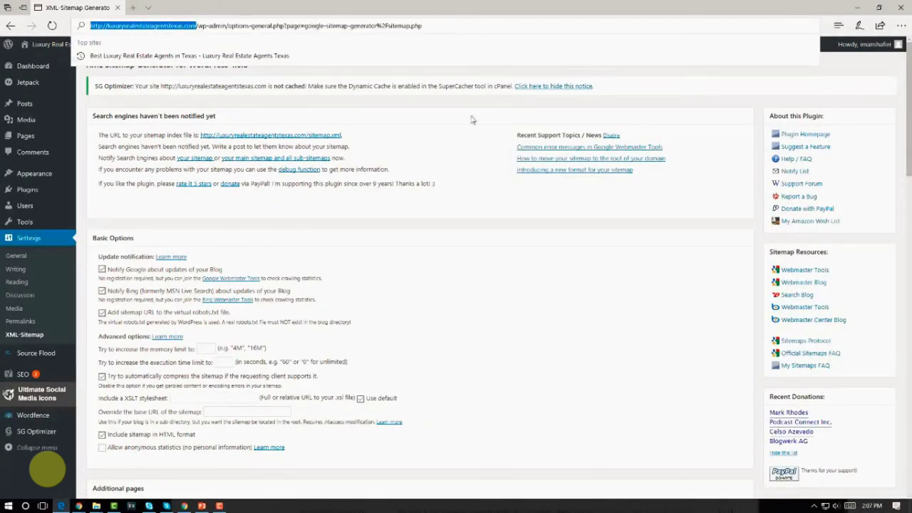
{"action": "key", "text": "ctrl+c"}
{"action": "key", "text": "alt+Tab"}
{"action": "left_click", "coordinate": [418, 228]}
{"action": "key", "text": "ctrl+v"}
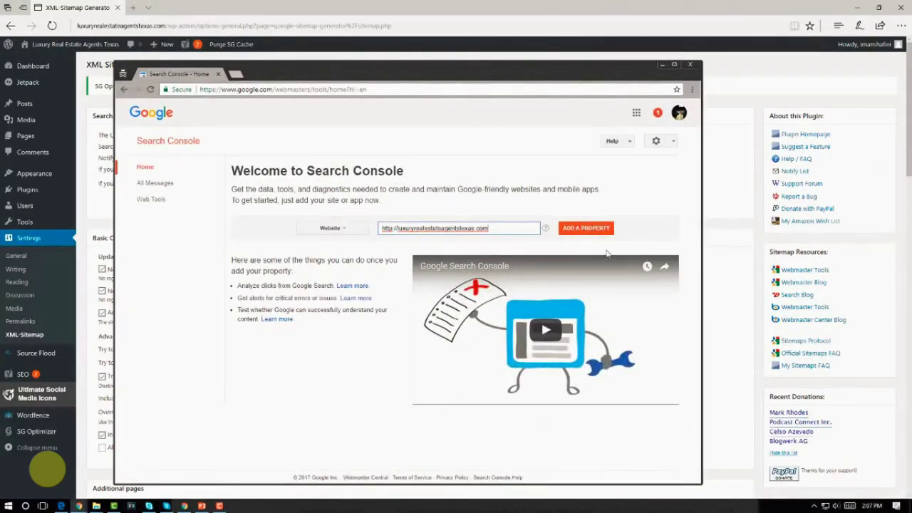
{"action": "left_click", "coordinate": [585, 228]}
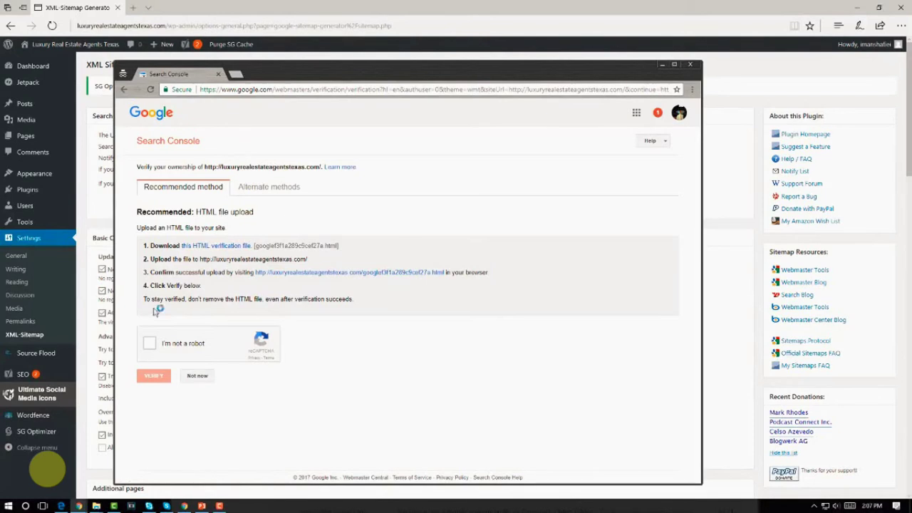
Choose the HTML tag alternate method for verifying site ownership and select its meta tag for copying.
{"action": "left_click", "coordinate": [264, 189]}
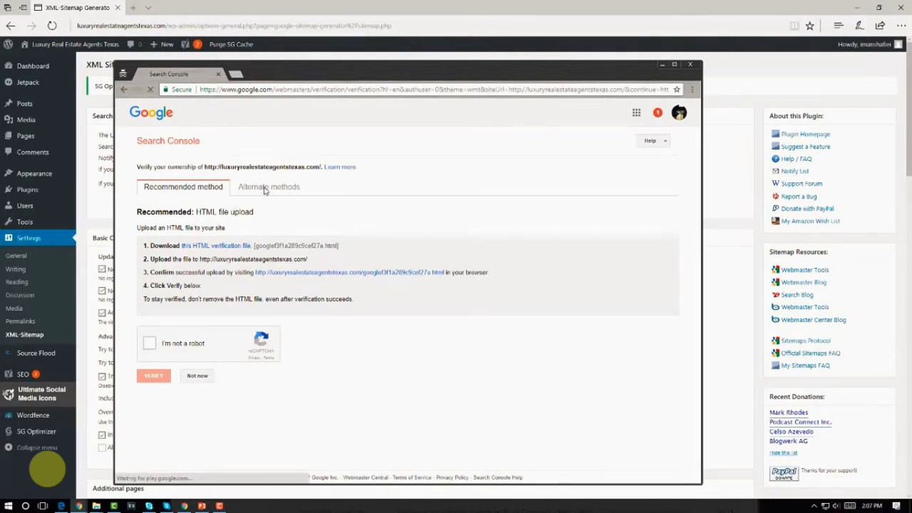
{"action": "left_click", "coordinate": [139, 213]}
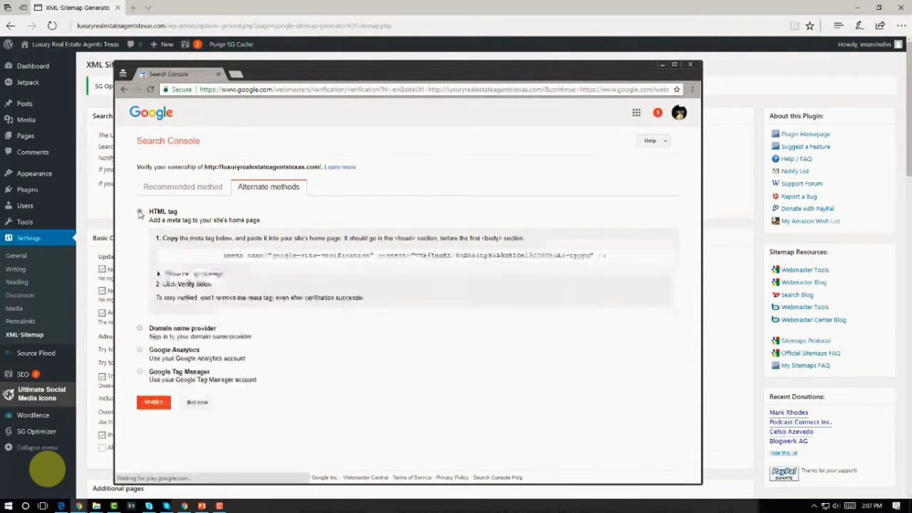
{"action": "left_click", "coordinate": [245, 259]}
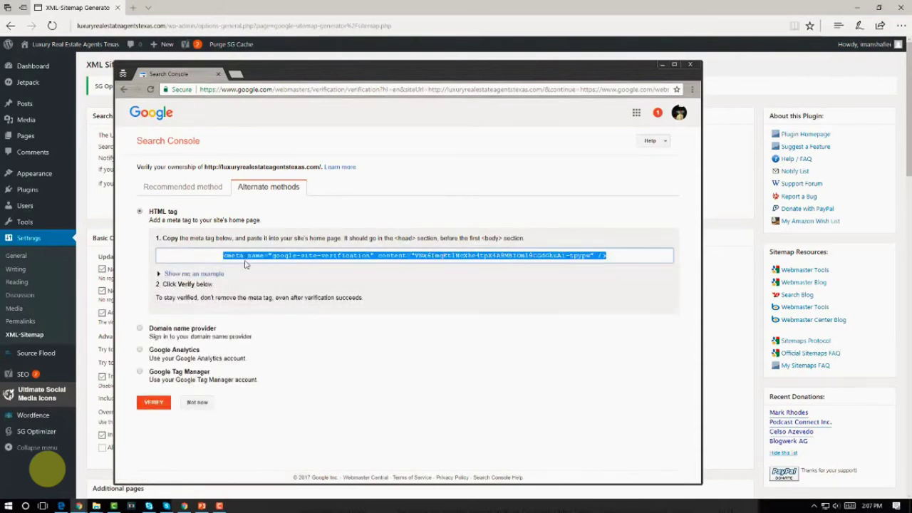
Switch back to WordPress and open the Twenty Fifteen Theme Header file (header.php) in the theme editor.
{"action": "key", "text": "alt+Tab"}
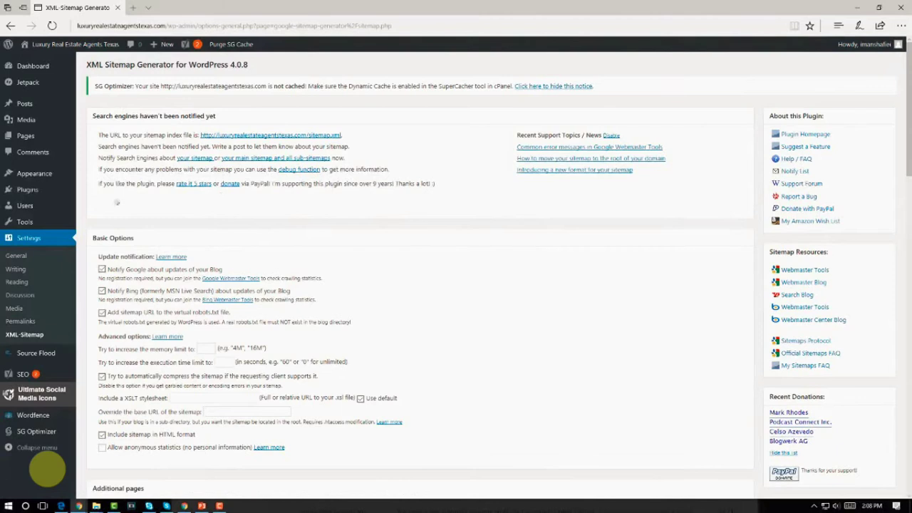
{"action": "mouse_move", "coordinate": [71, 195]}
{"action": "mouse_move", "coordinate": [39, 175]}
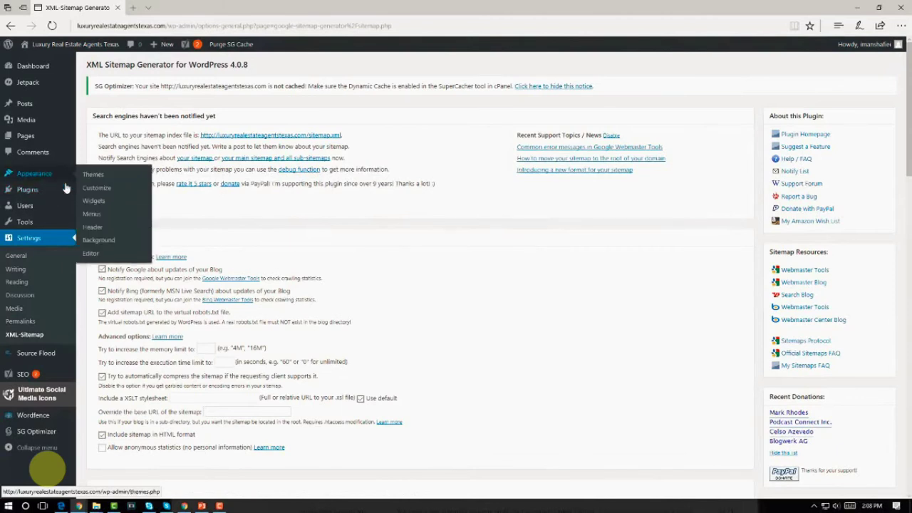
{"action": "left_click", "coordinate": [91, 255]}
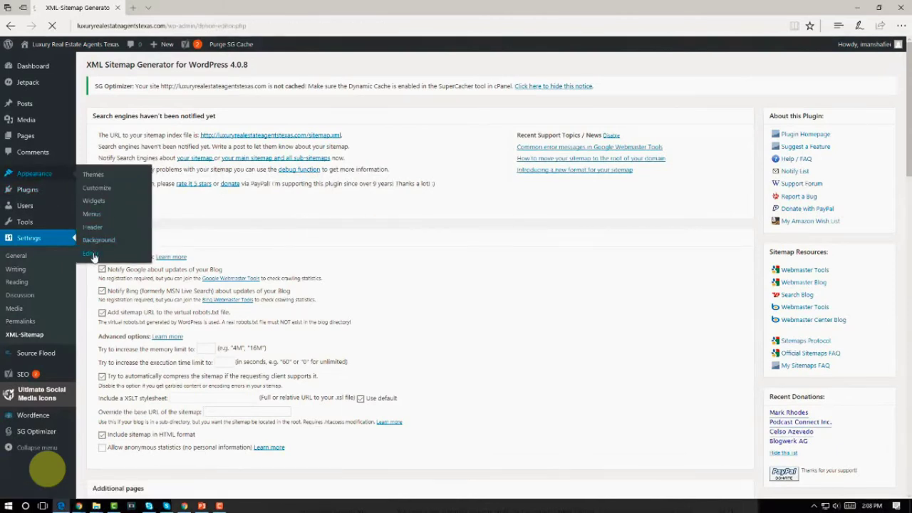
{"action": "scroll", "coordinate": [841, 185], "scroll_direction": "down", "scroll_amount": 2}
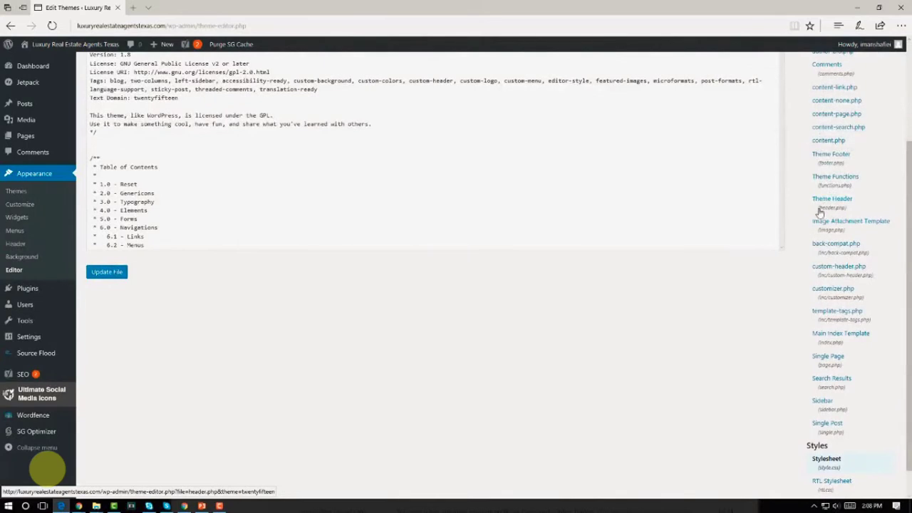
{"action": "left_click", "coordinate": [826, 208]}
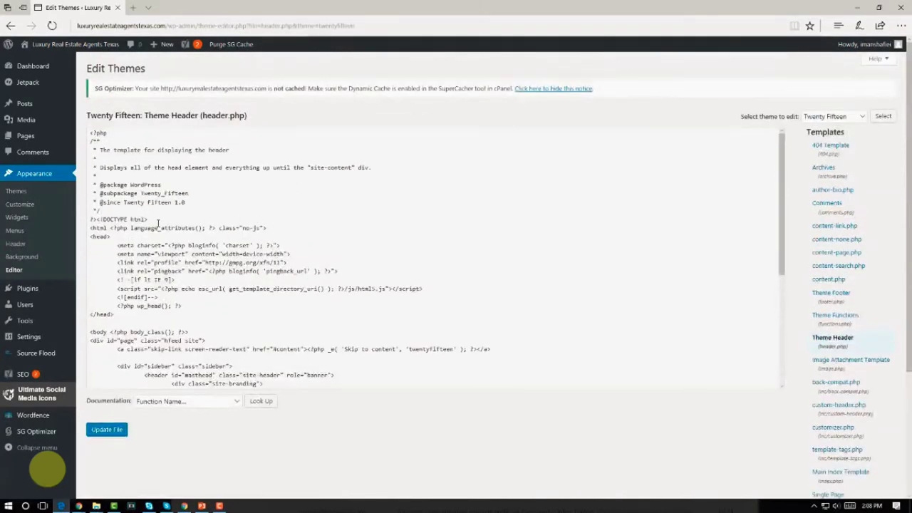
Paste the copied Google site verification meta tag directly below the opening <head> tag in header.php and update the file.
{"action": "left_click_drag", "start_coordinate": [111, 237], "coordinate": [92, 237]}
{"action": "left_click", "coordinate": [131, 237]}
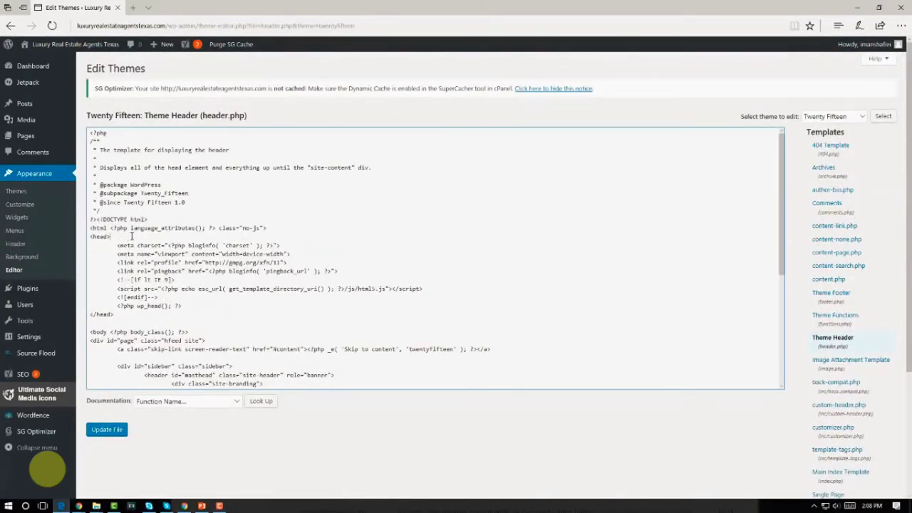
{"action": "left_click", "coordinate": [122, 236]}
{"action": "key", "text": "ctrl+v"}
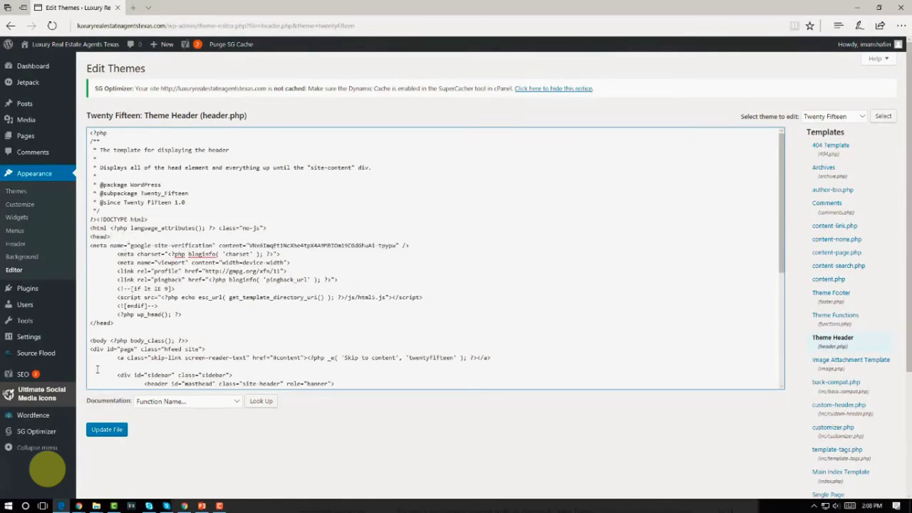
{"action": "left_click", "coordinate": [106, 429]}
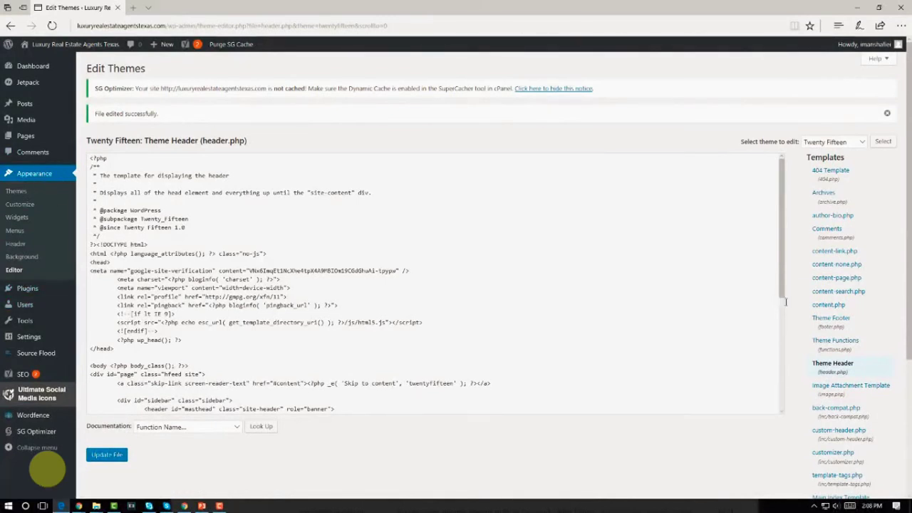
{"action": "scroll", "coordinate": [870, 308], "scroll_direction": "down", "scroll_amount": 1}
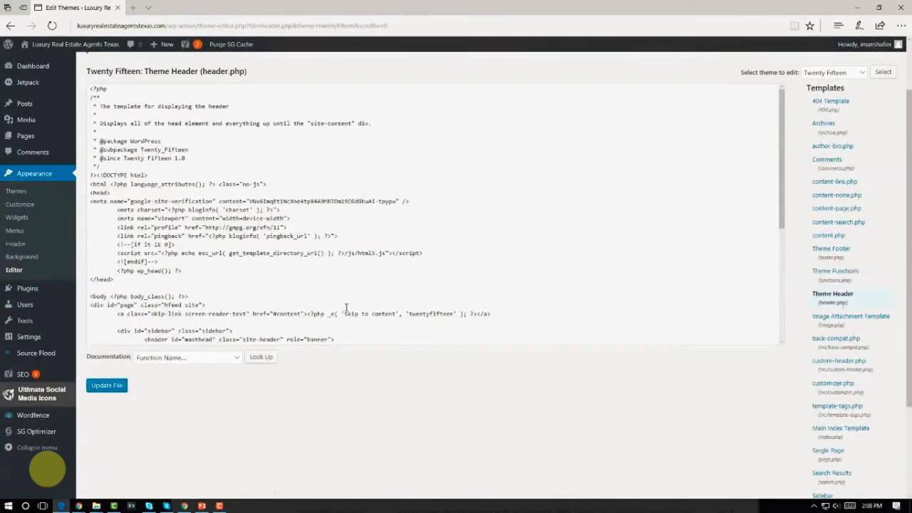
{"action": "scroll", "coordinate": [209, 244], "scroll_direction": "up", "scroll_amount": 1}
{"action": "left_click_drag", "start_coordinate": [112, 262], "coordinate": [91, 263]}
{"action": "left_click", "coordinate": [124, 262]}
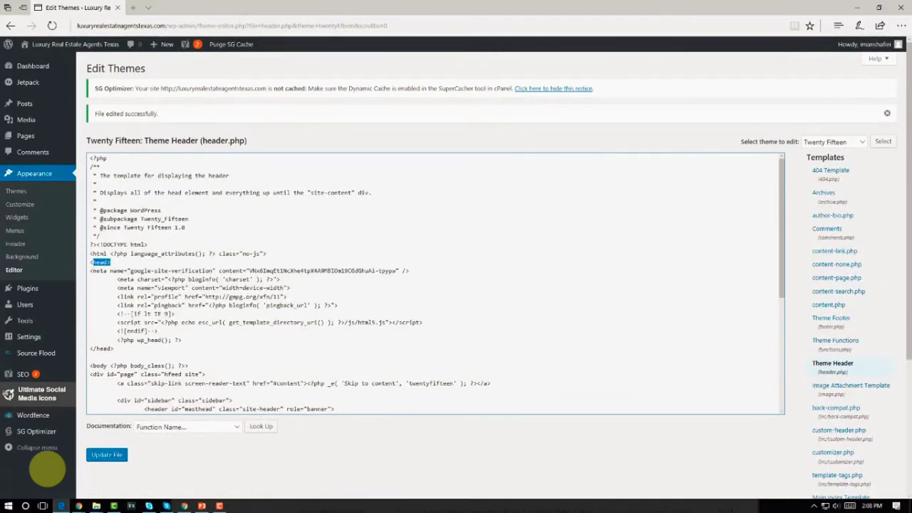
Switch to Google Search Console, verify ownership of the site with the HTML tag, and continue to its dashboard.
{"action": "key", "text": "alt+Tab"}
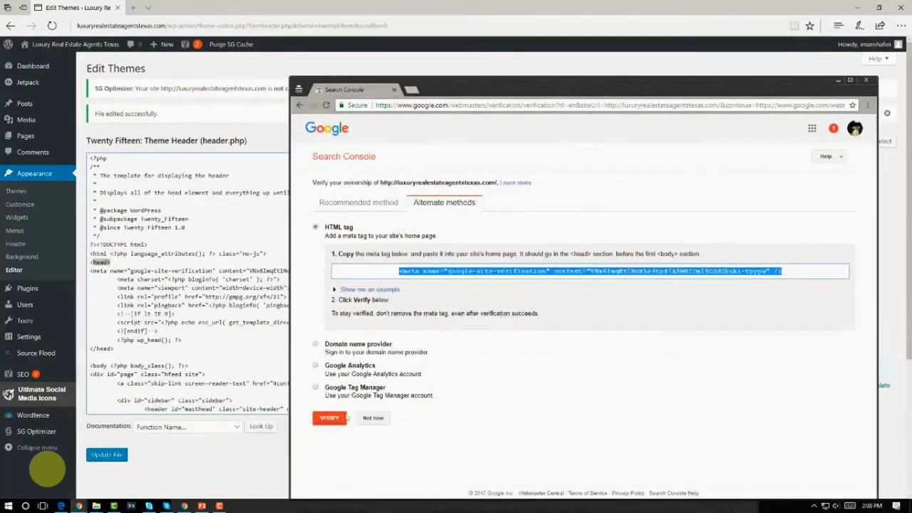
{"action": "left_click", "coordinate": [338, 419]}
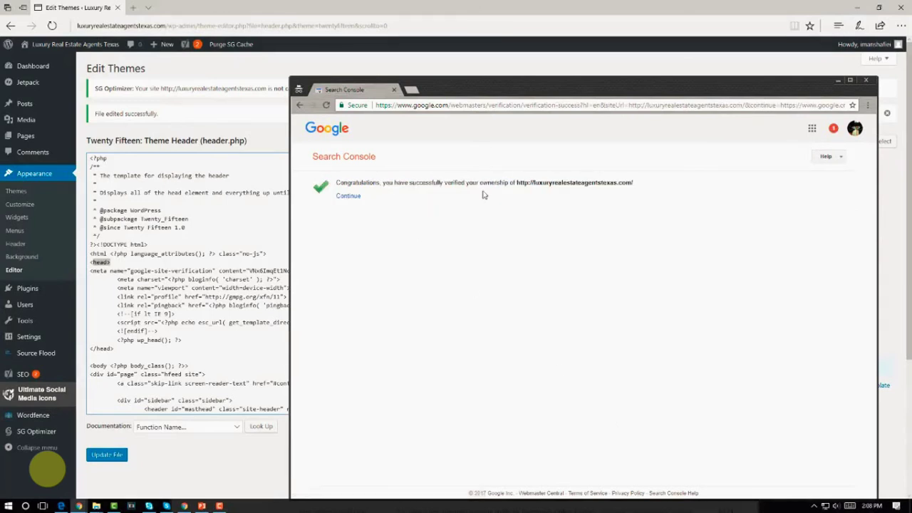
{"action": "left_click", "coordinate": [351, 196]}
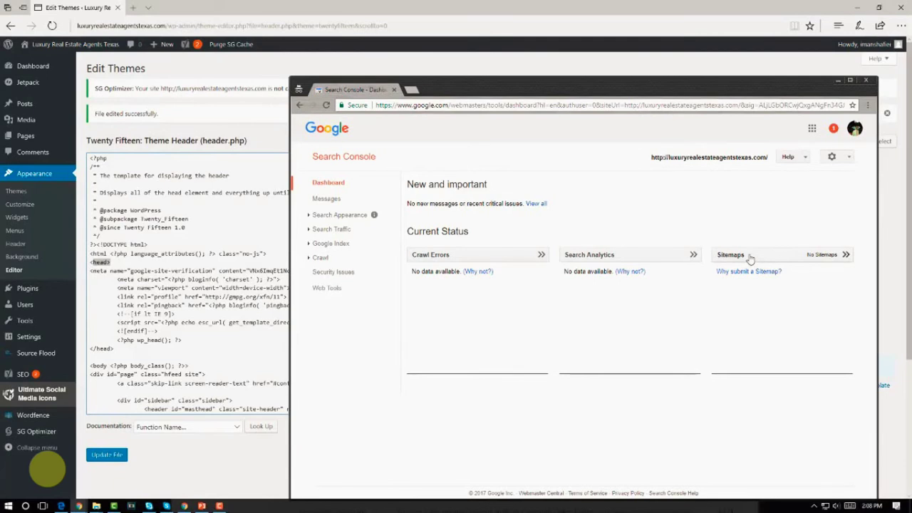
Open the site's Sitemaps report from the dashboard and start adding a new sitemap.
{"action": "left_click", "coordinate": [821, 255]}
{"action": "left_click_drag", "start_coordinate": [503, 94], "coordinate": [400, 48]}
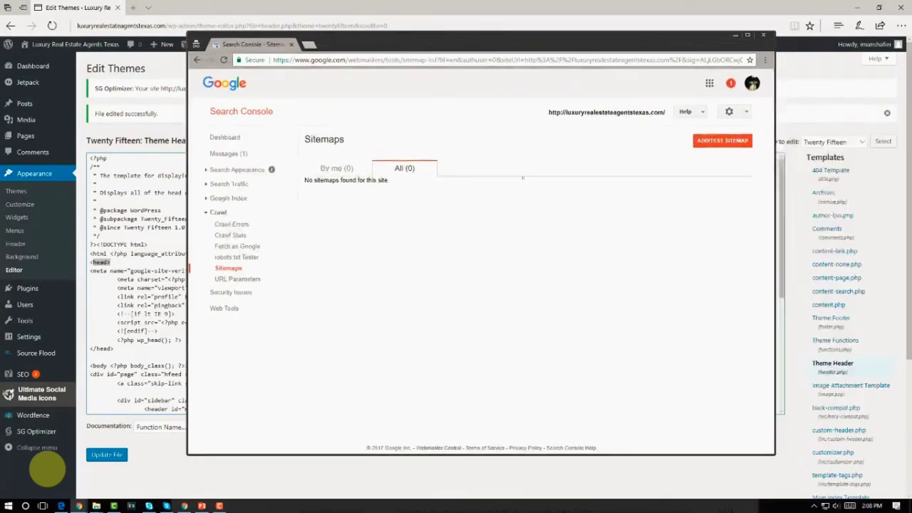
{"action": "left_click", "coordinate": [722, 140]}
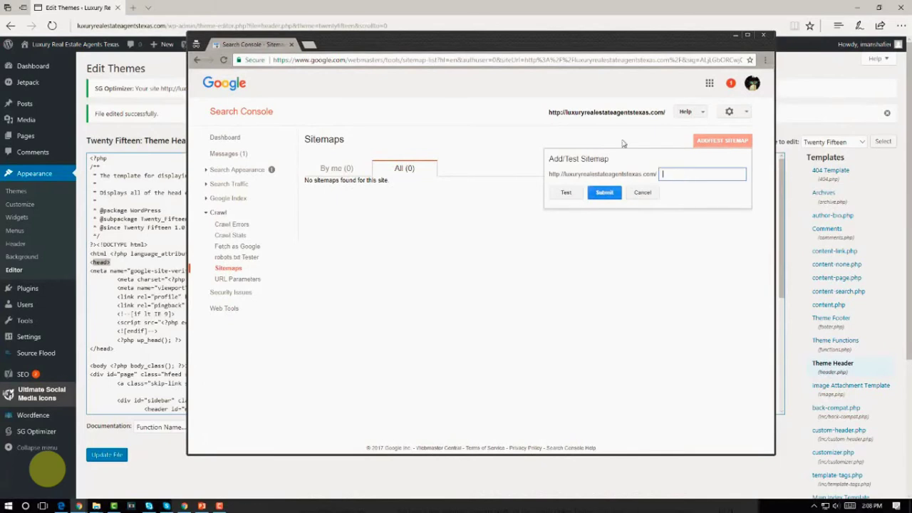
Switch back to WordPress and open the XML-Sitemap settings page.
{"action": "left_click", "coordinate": [736, 34]}
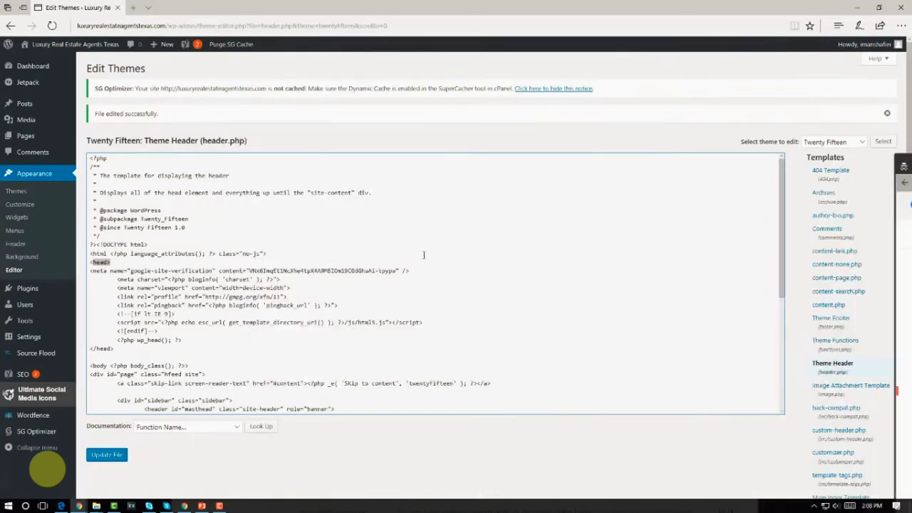
{"action": "mouse_move", "coordinate": [44, 335]}
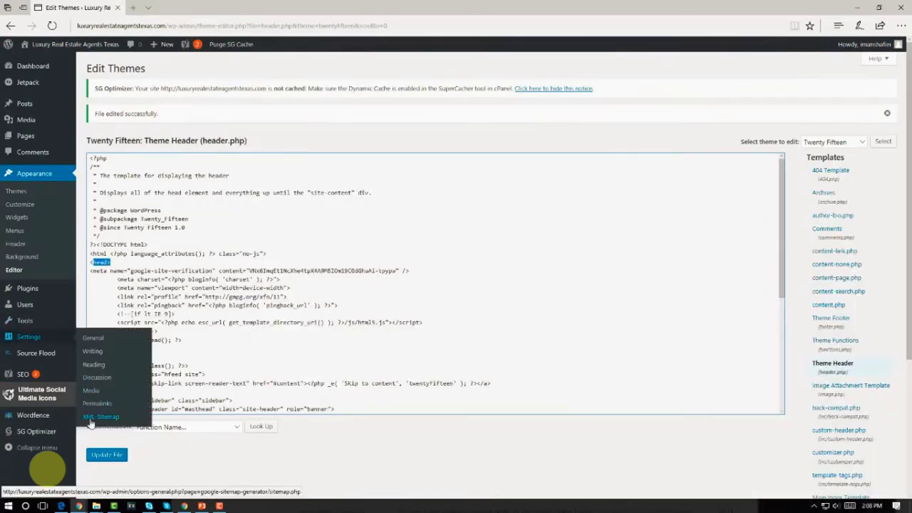
{"action": "left_click", "coordinate": [100, 416]}
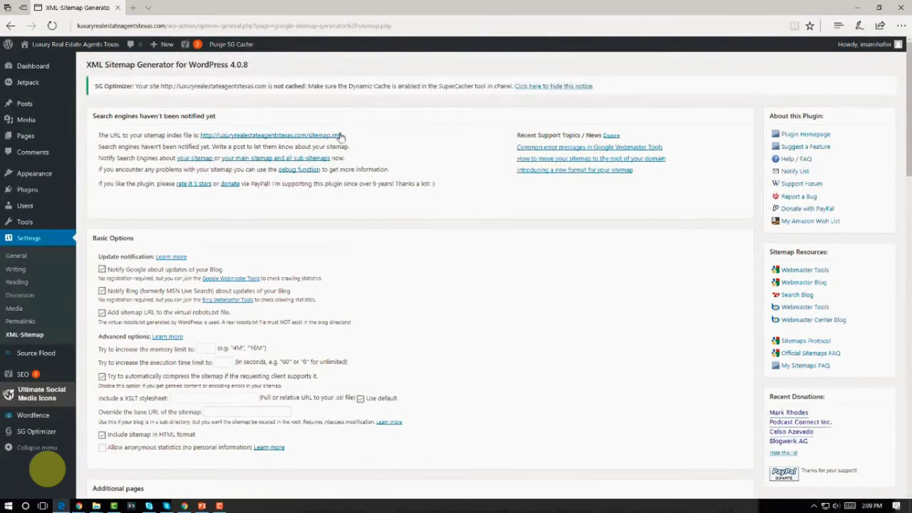
Copy sitemap.xml from the plugin's sitemap index URL, submit it as the site's sitemap in Search Console, and refresh the sitemap list.
{"action": "left_click_drag", "start_coordinate": [341, 135], "coordinate": [317, 136]}
{"action": "key", "text": "ctrl+c"}
{"action": "key", "text": "alt+Tab"}
{"action": "key", "text": "ctrl+v"}
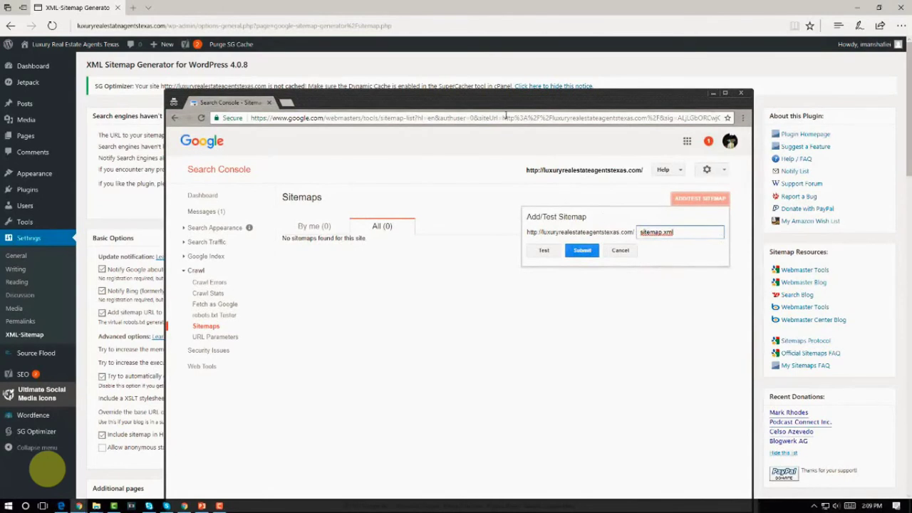
{"action": "left_click", "coordinate": [581, 250]}
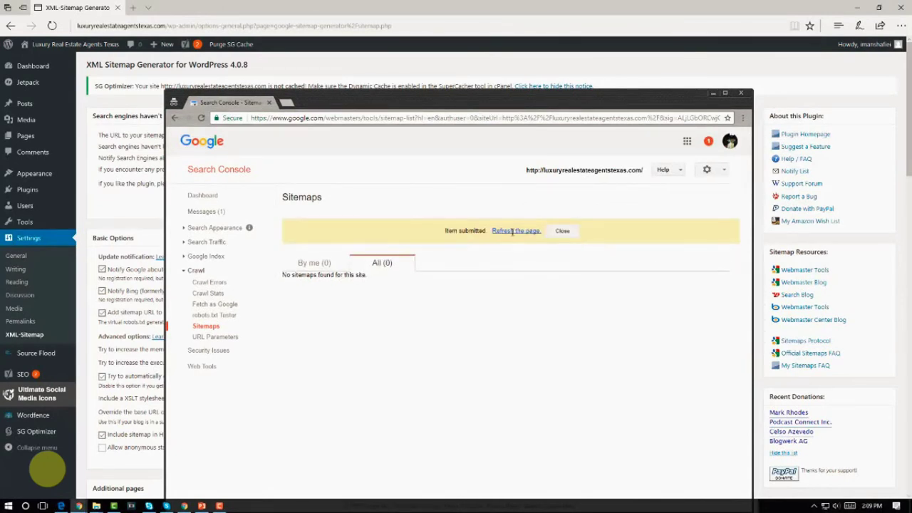
{"action": "left_click", "coordinate": [513, 231]}
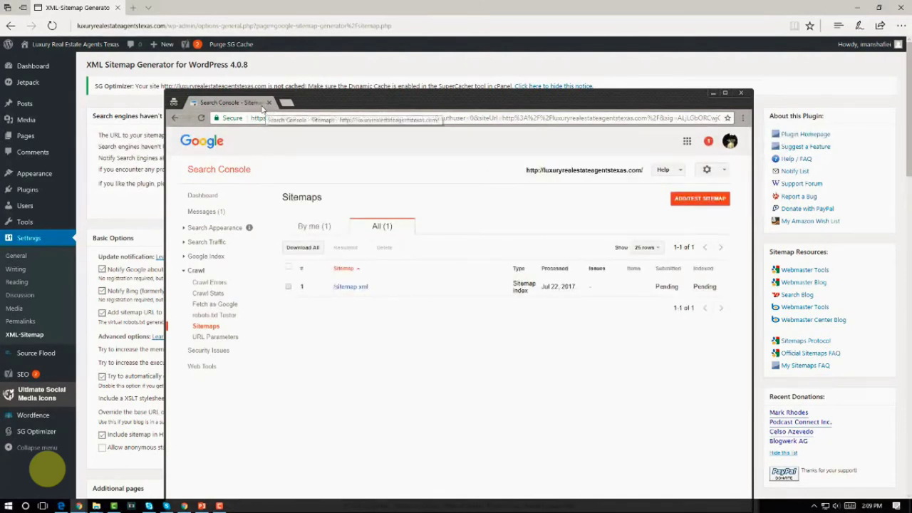
Close Google Search Console and return to the XML Sitemap Generator settings in WordPress.
{"action": "triple_click", "coordinate": [528, 293]}
{"action": "left_click", "coordinate": [510, 325]}
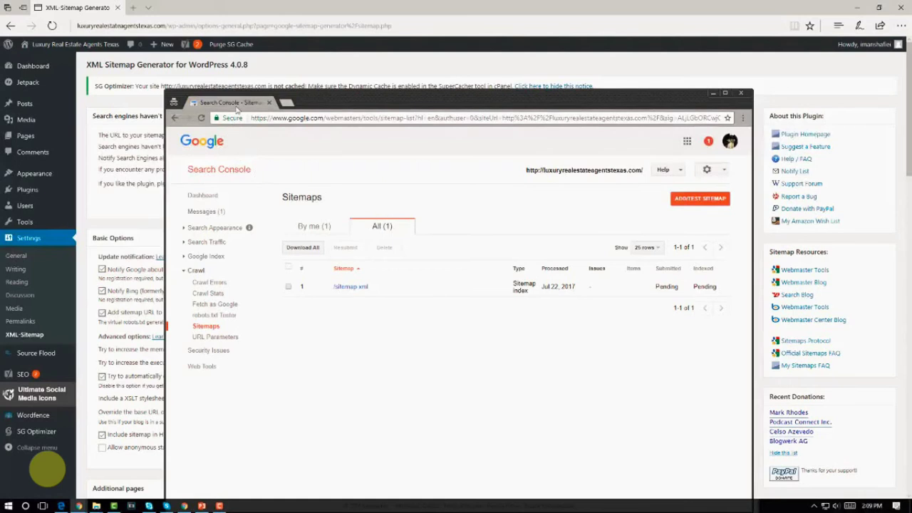
{"action": "key", "text": "ctrl+w"}
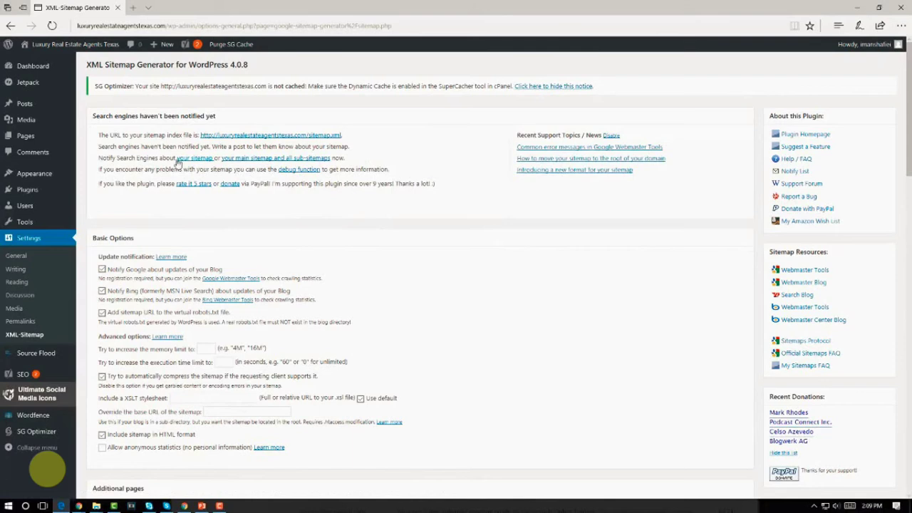
Notify search engines about the main sitemap and all sub-sitemaps, and close the notification results window.
{"action": "middle_click", "coordinate": [190, 162]}
{"action": "middle_click", "coordinate": [274, 160]}
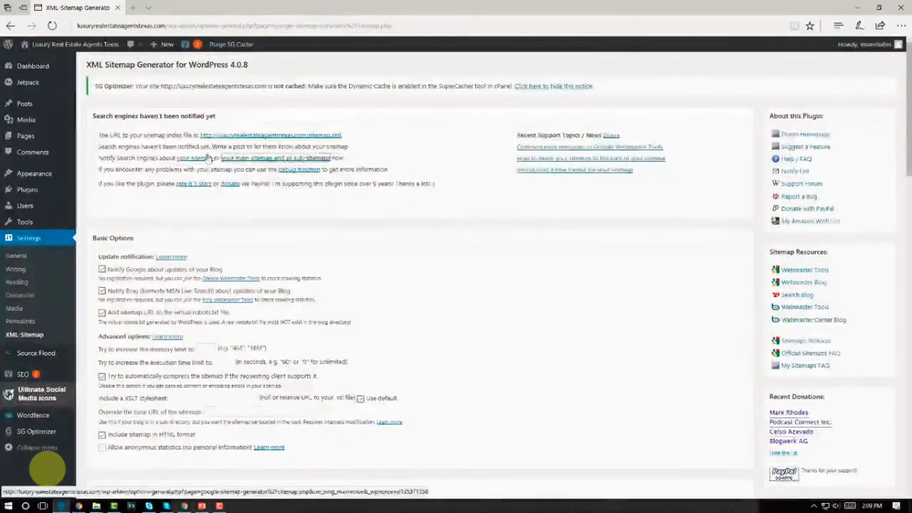
{"action": "left_click", "coordinate": [206, 157]}
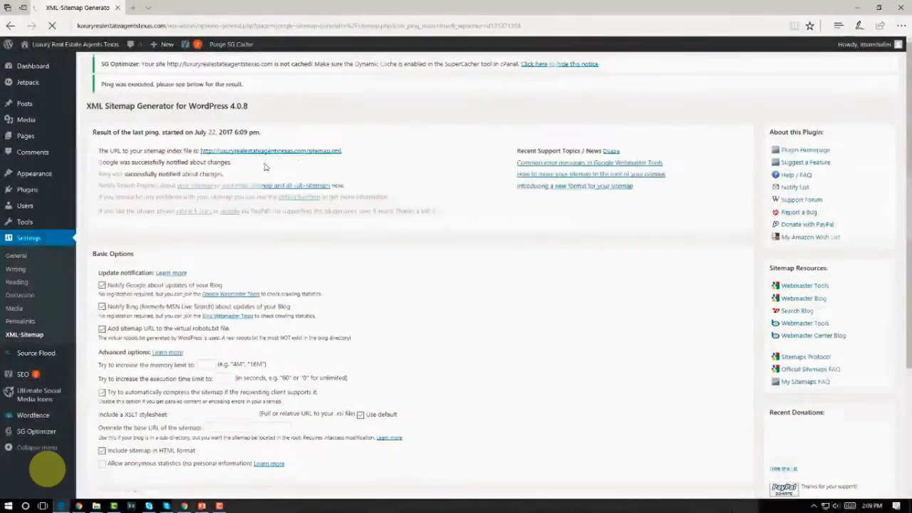
{"action": "left_click", "coordinate": [248, 201]}
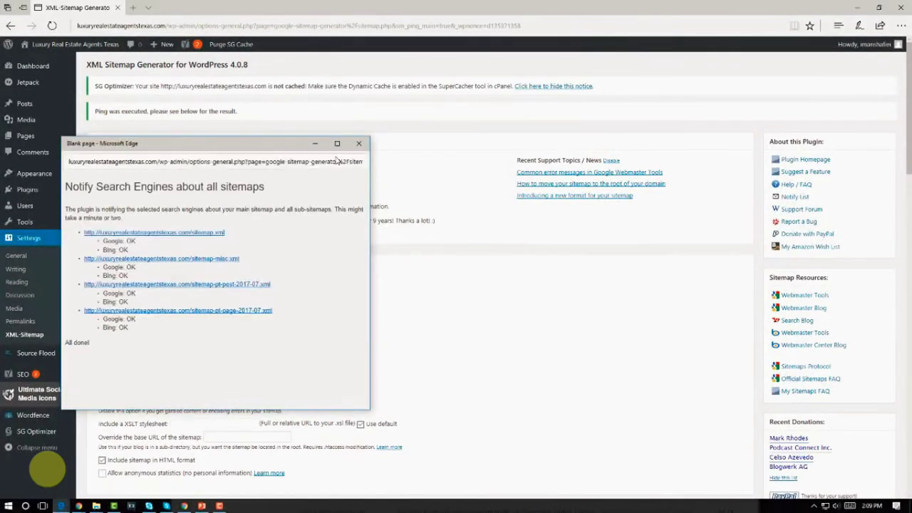
{"action": "left_click", "coordinate": [358, 143]}
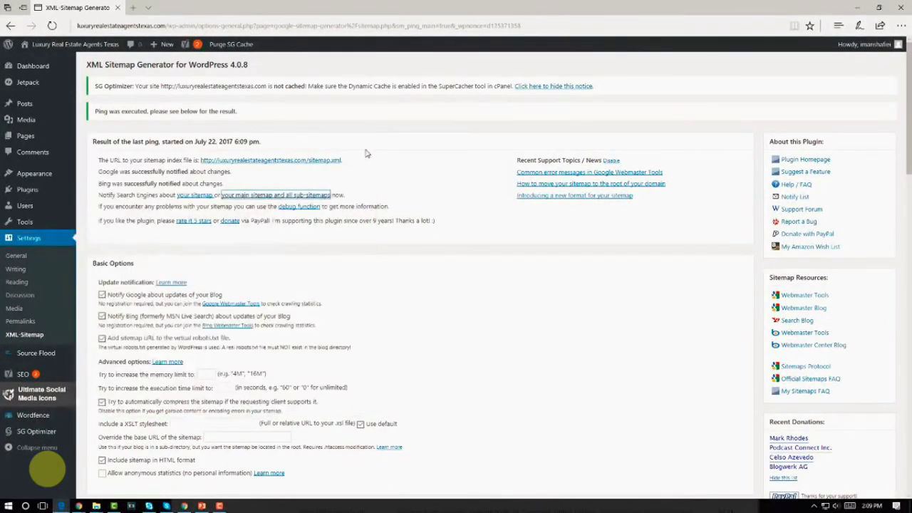